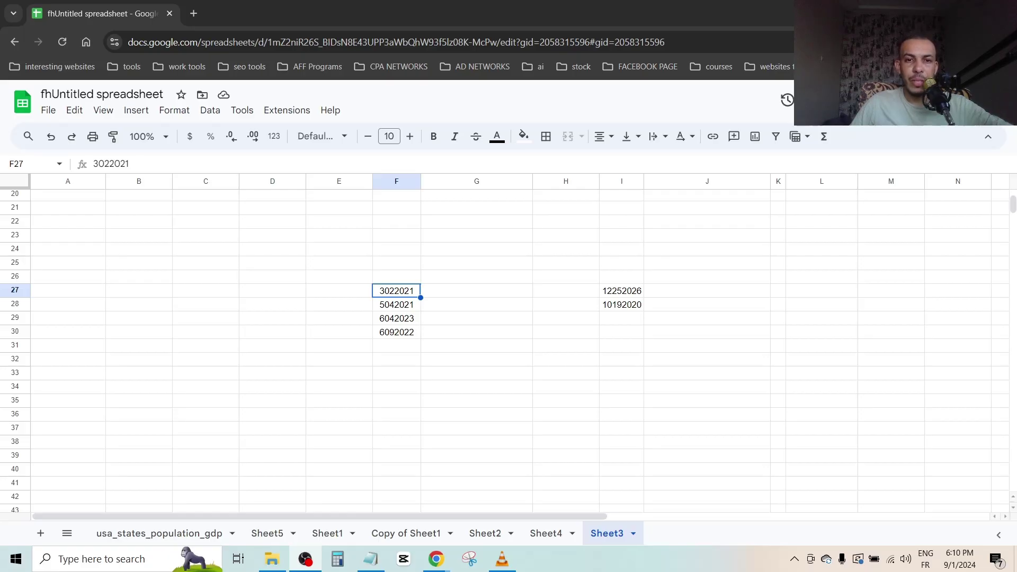
# Step: Inspect the text date strings in F27 through F30
pyautogui.click(406, 306)
pyautogui.click(406, 318)
pyautogui.click(409, 332)
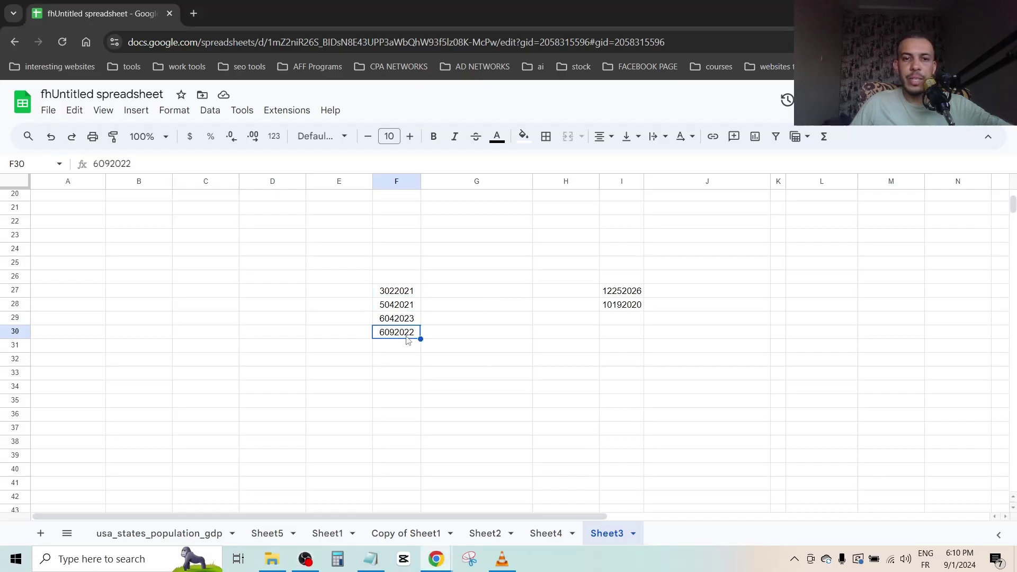
pyautogui.click(405, 320)
pyautogui.click(406, 308)
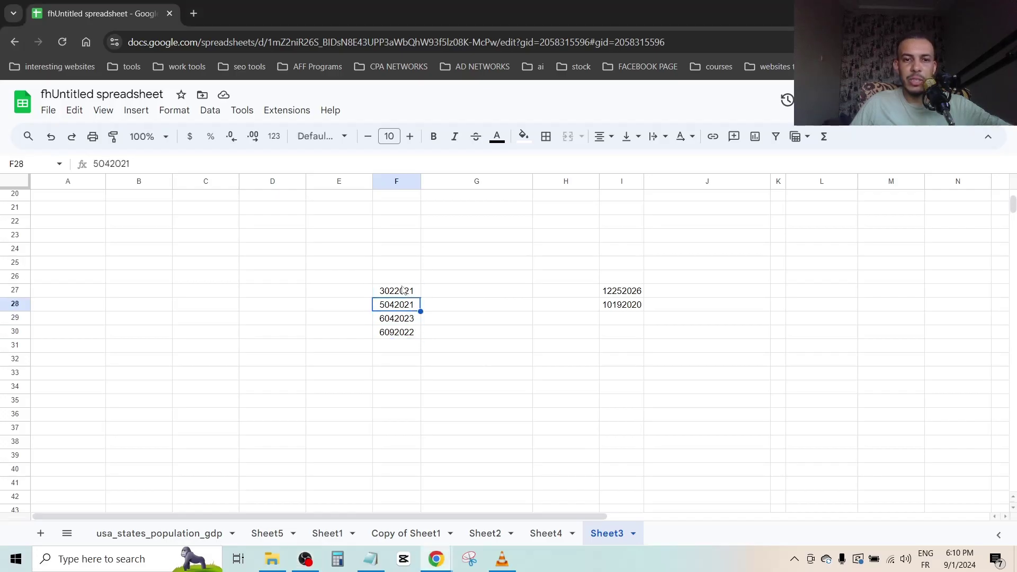
pyautogui.click(405, 295)
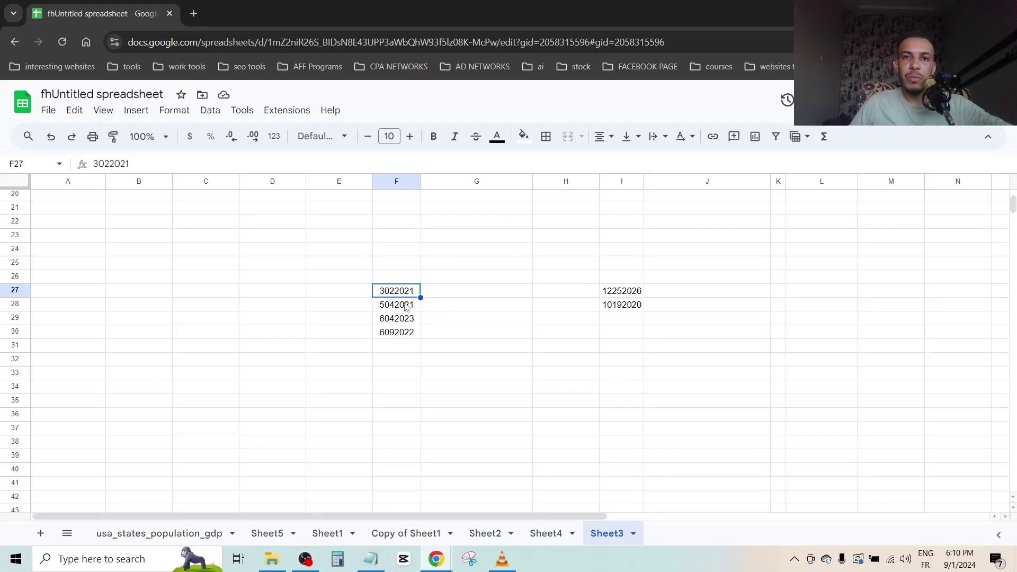
pyautogui.click(412, 336)
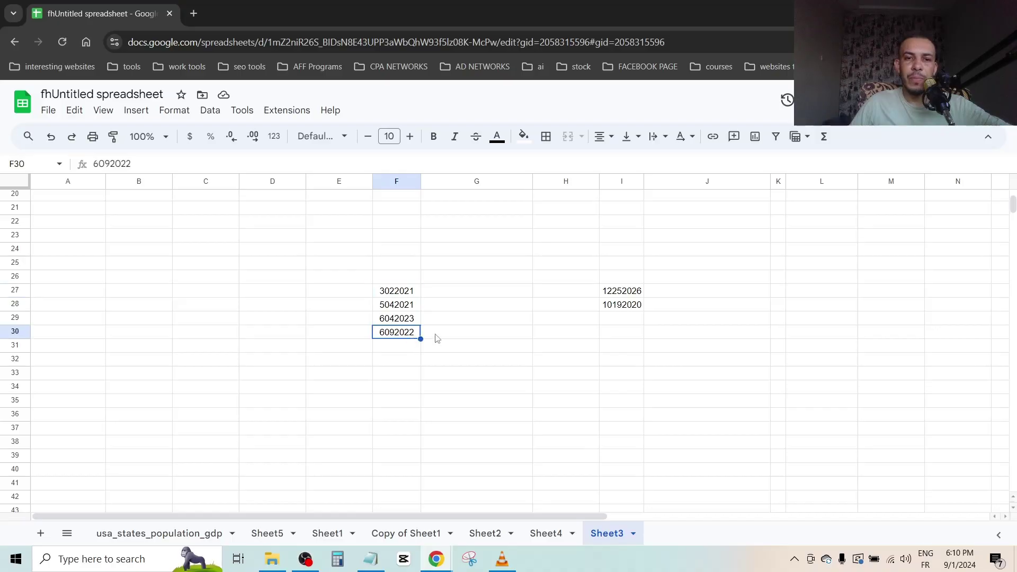
# Step: Select G27 and copy the saved =DATE(RIGHT(A2,4),LEFT(A2,2),MID(A2,3,2)) line from Notepad
pyautogui.click(475, 293)
pyautogui.click(372, 559)
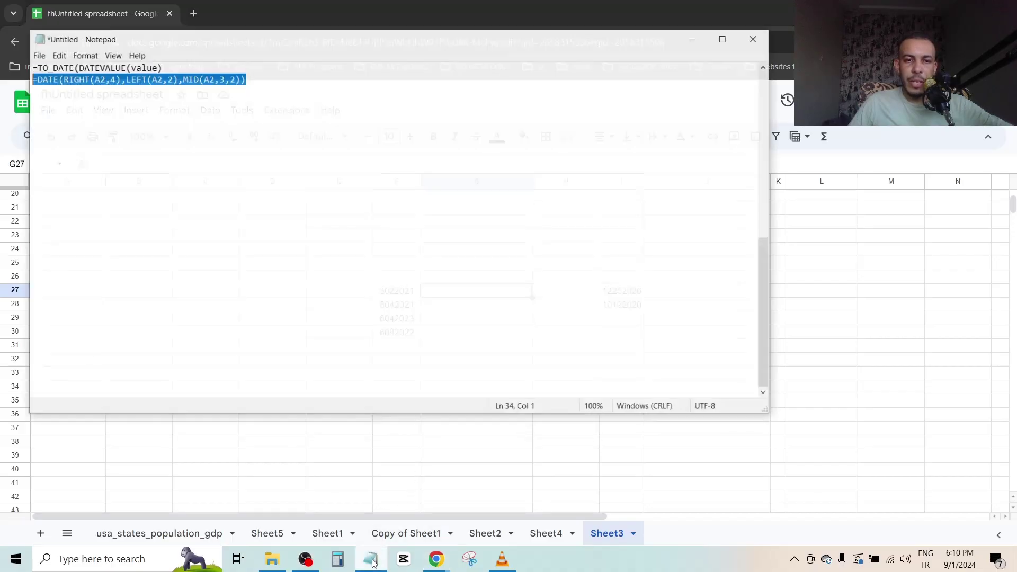
pyautogui.rightClick(163, 73)
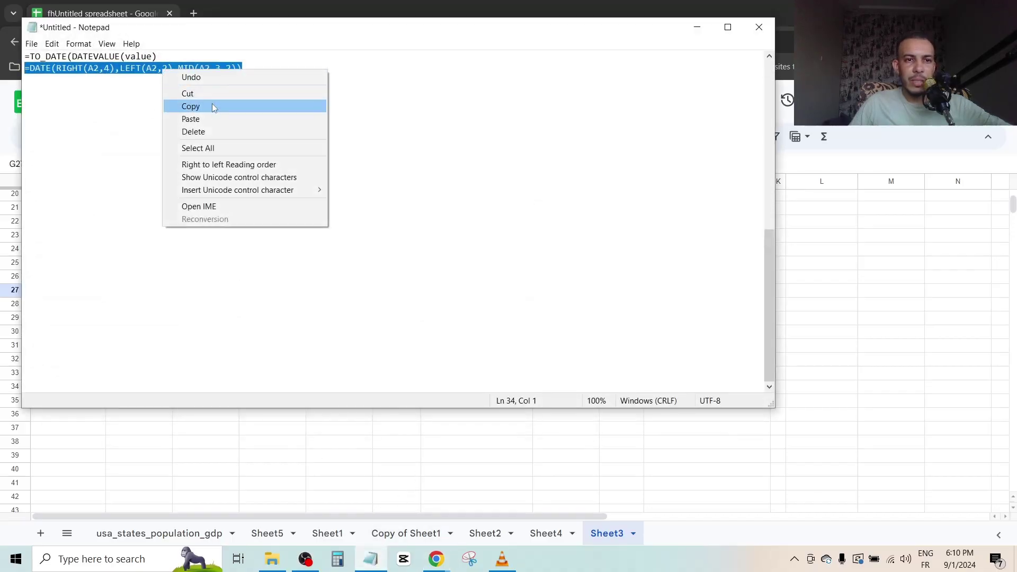
pyautogui.click(214, 111)
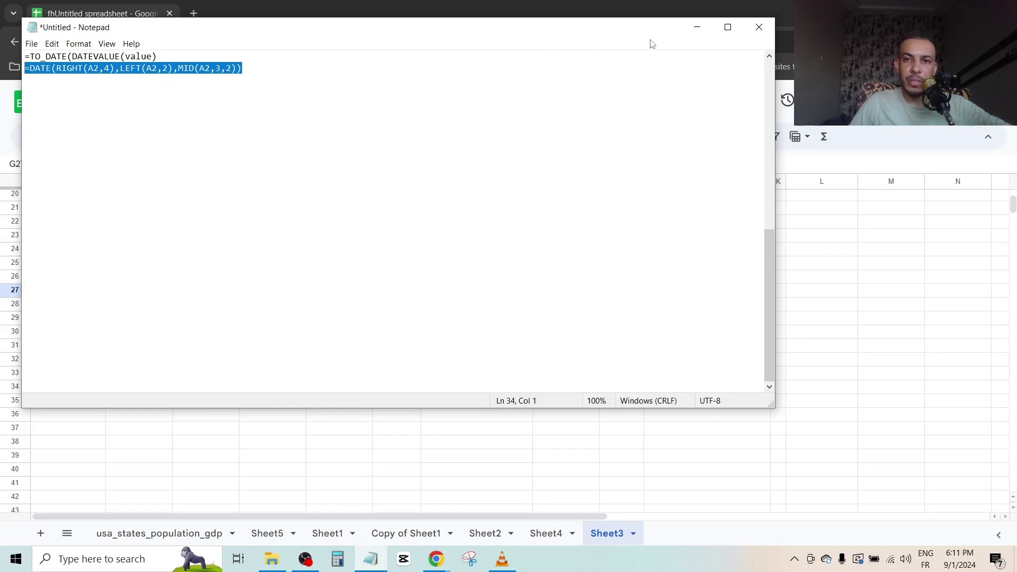
pyautogui.click(696, 29)
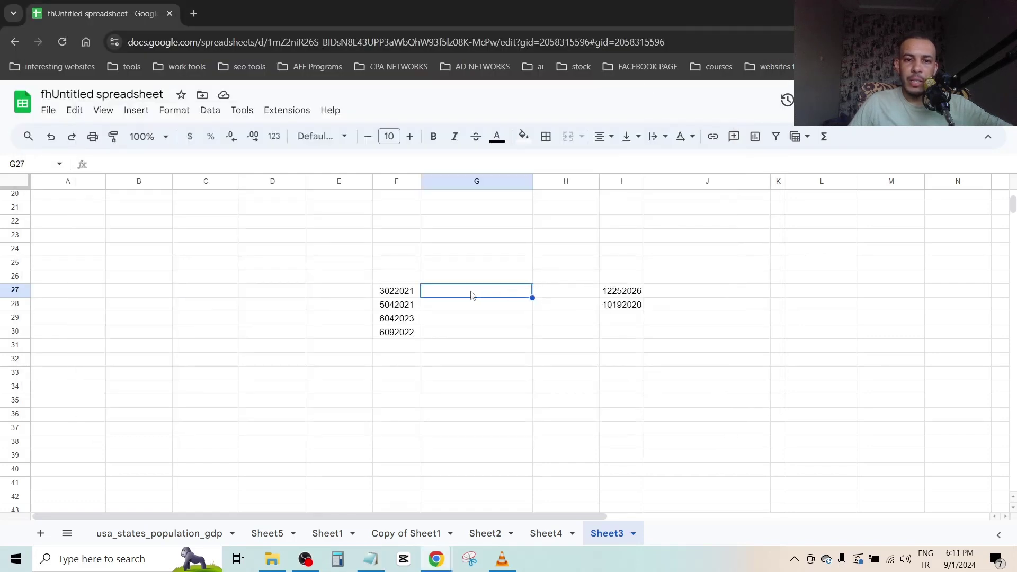
# Step: Paste the DATE formula into G27 and view its #VALUE! error
pyautogui.rightClick(471, 295)
pyautogui.click(507, 187)
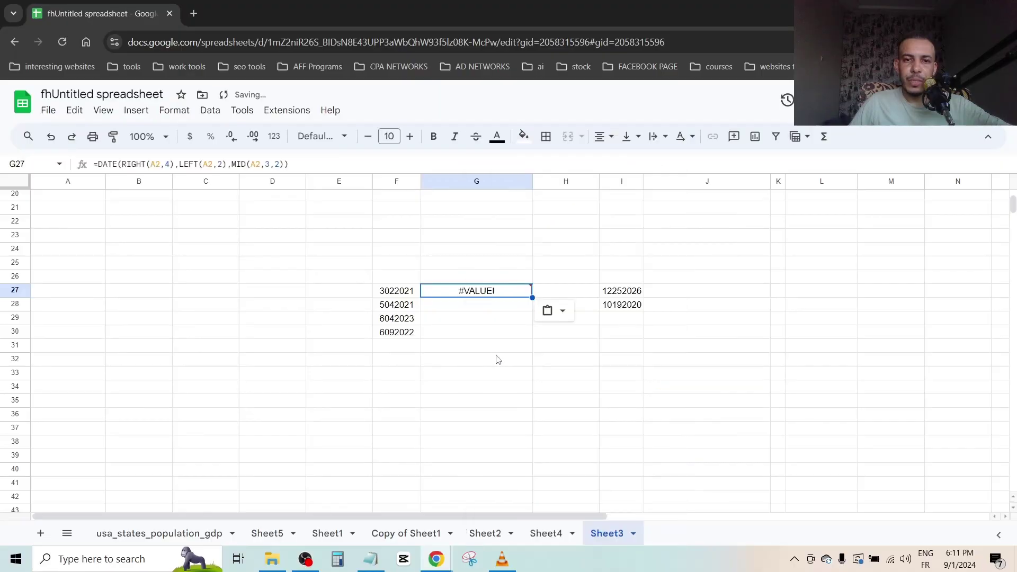
pyautogui.click(496, 347)
pyautogui.doubleClick(479, 290)
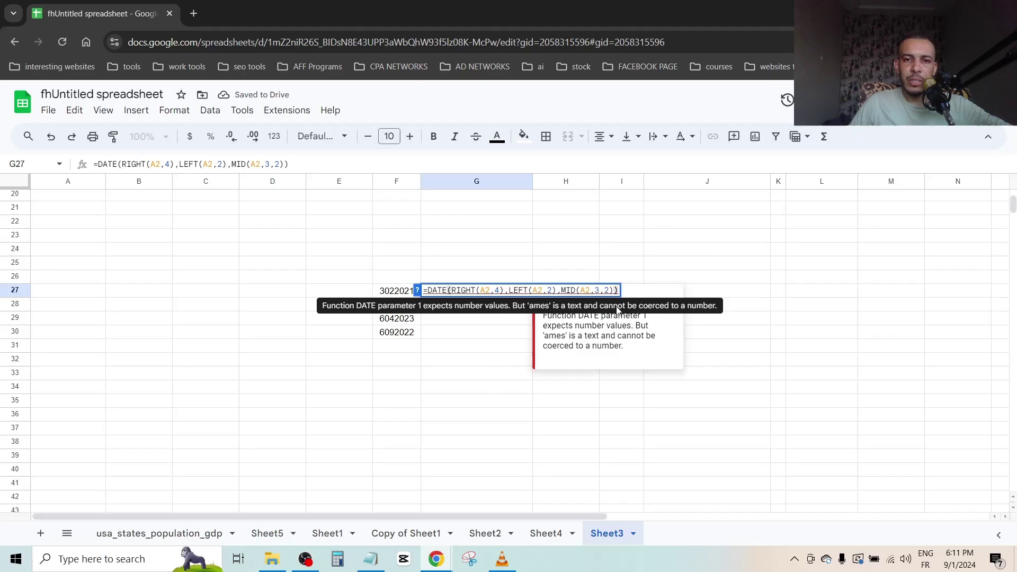
pyautogui.click(630, 225)
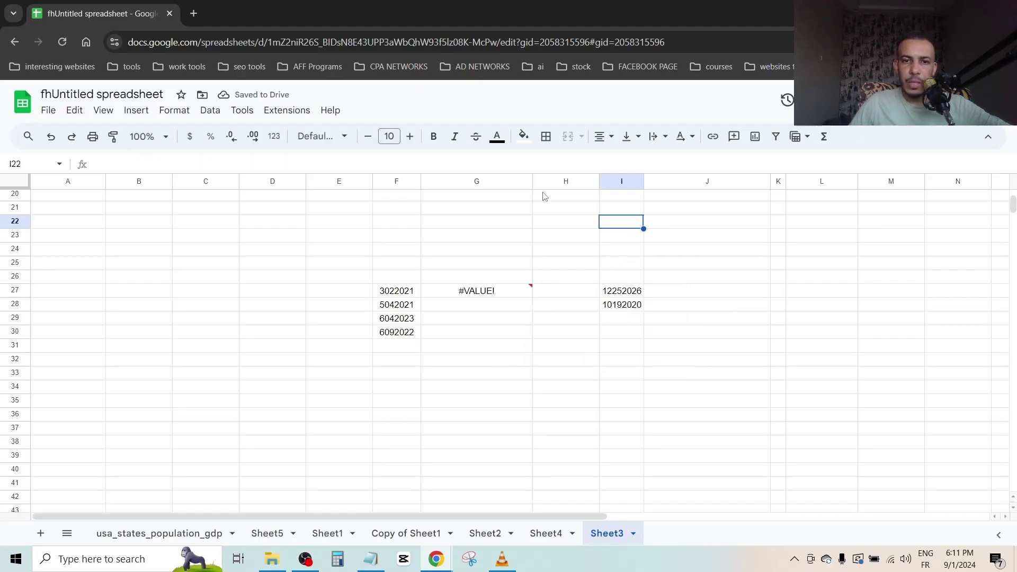
# Step: Widen column G and reopen G27's formula to examine the error
pyautogui.moveTo(534, 181); pyautogui.dragTo(574, 181)
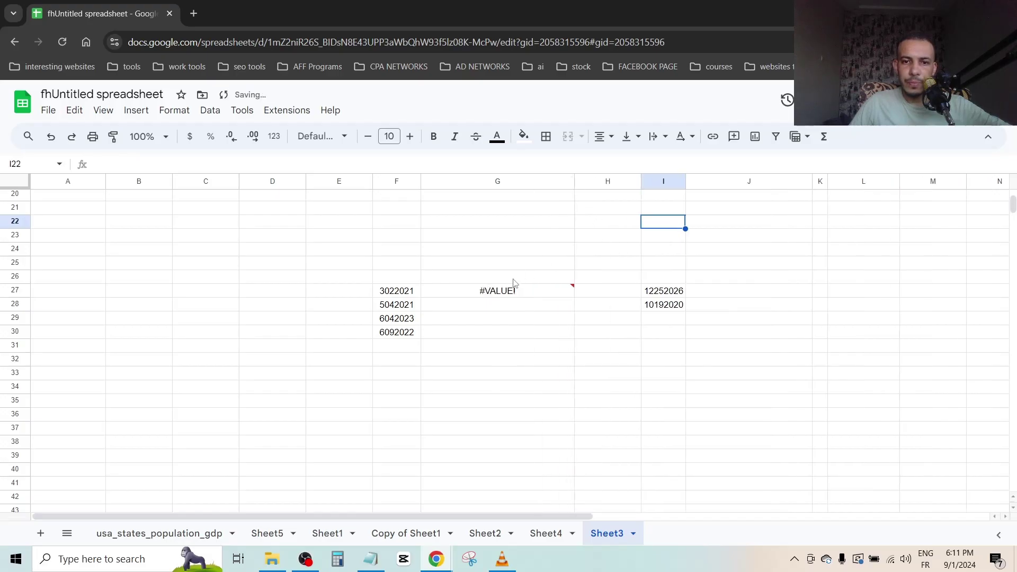
pyautogui.click(501, 291)
pyautogui.doubleClick(480, 293)
pyautogui.press('Escape')
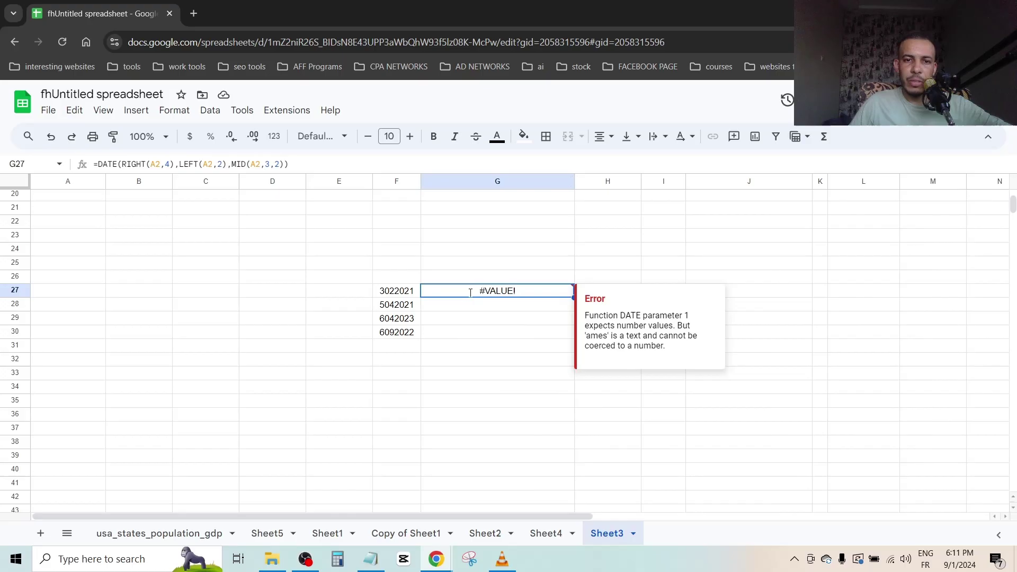
pyautogui.doubleClick(471, 293)
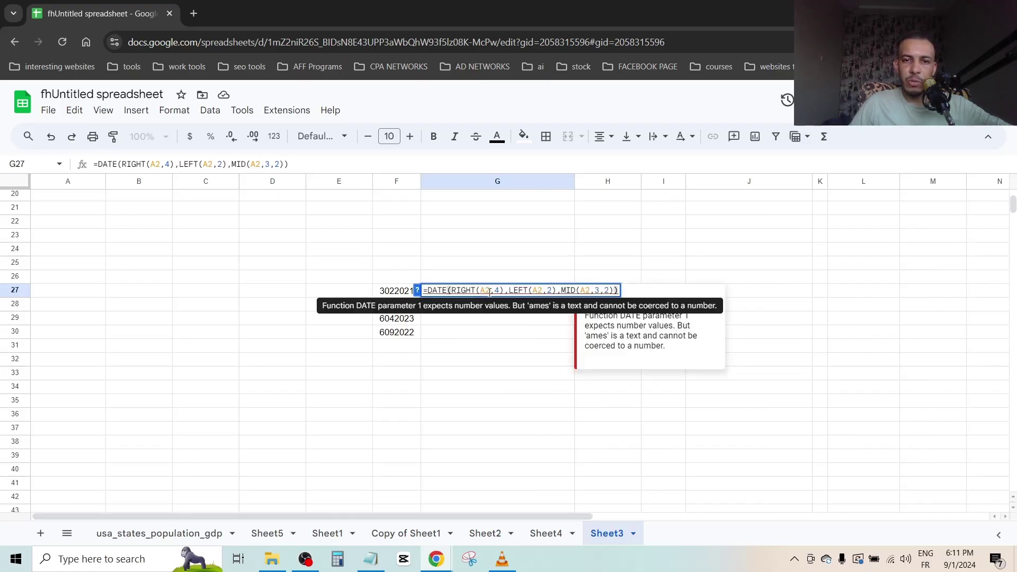
# Step: Rewrite G27 as =DATE(RIGHT(F27,4),LEFT(F27,2),MID(F27,3,2)), replacing every A2 with F27
pyautogui.click(400, 294)
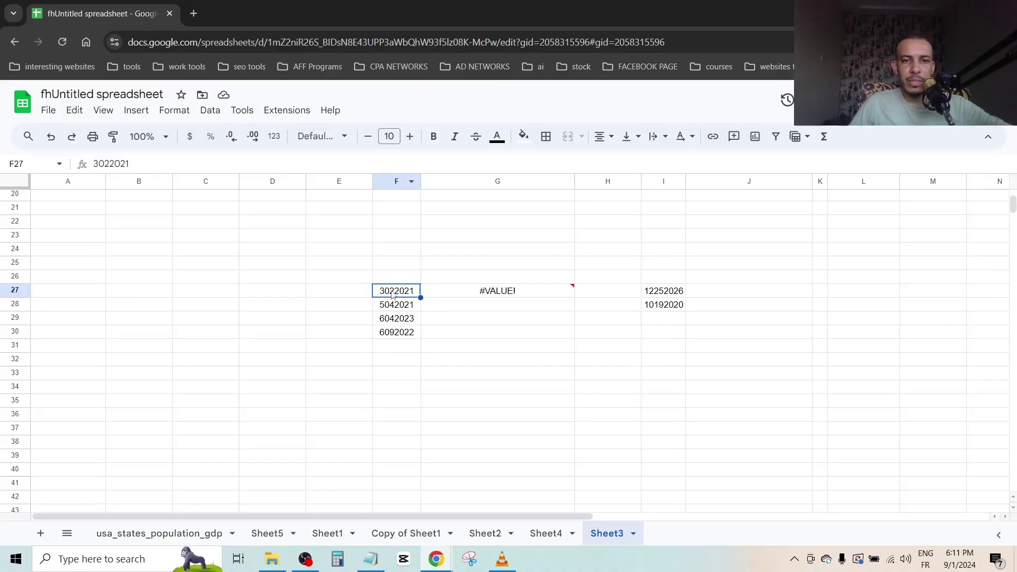
pyautogui.doubleClick(525, 295)
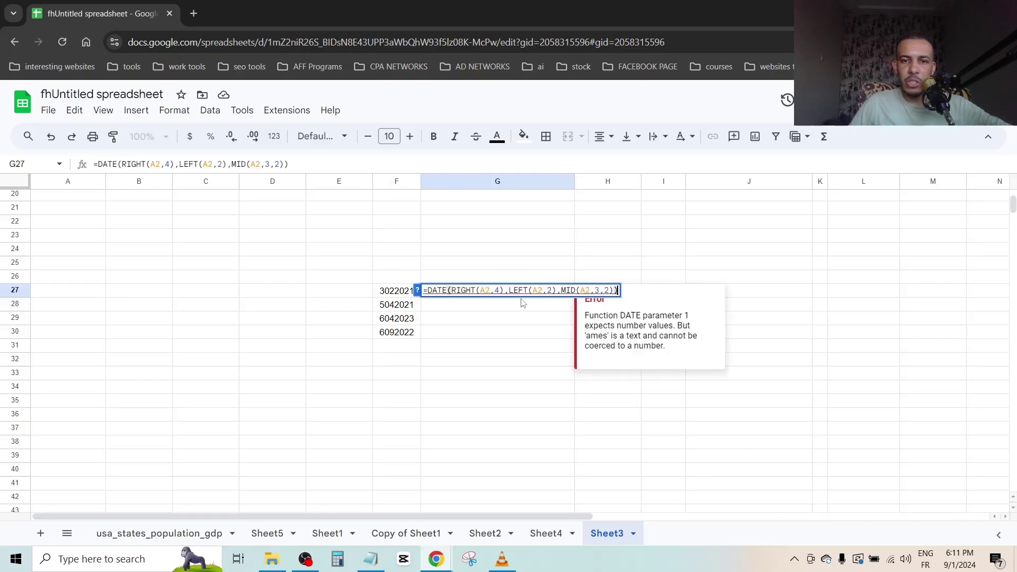
pyautogui.moveTo(491, 290); pyautogui.dragTo(481, 290)
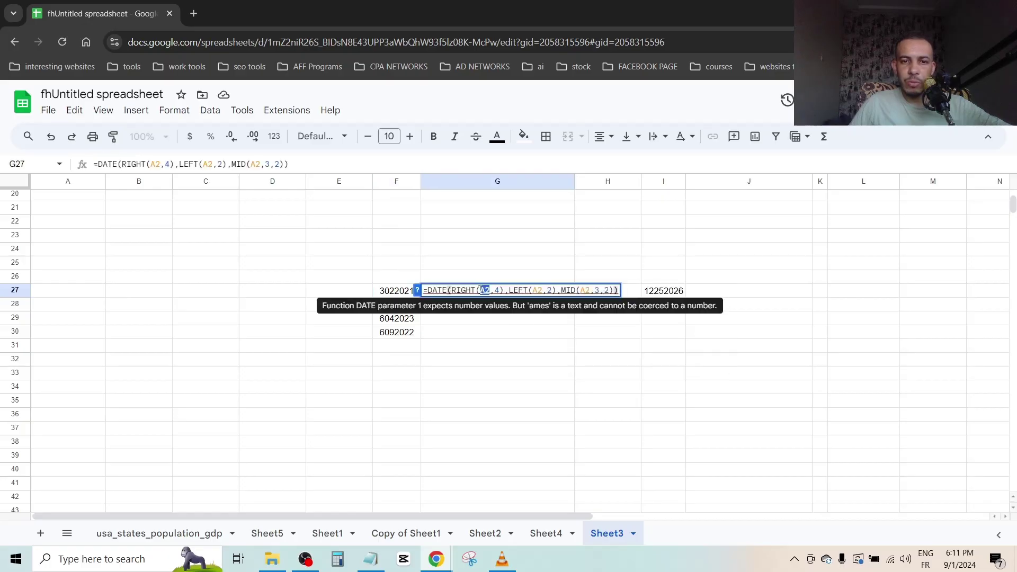
pyautogui.write('f27')
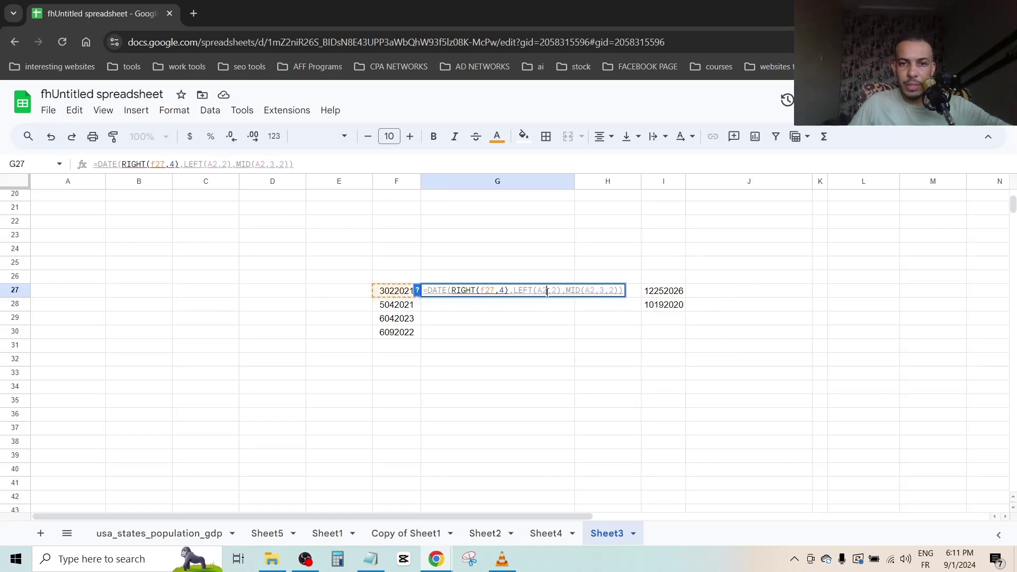
pyautogui.write('f27')
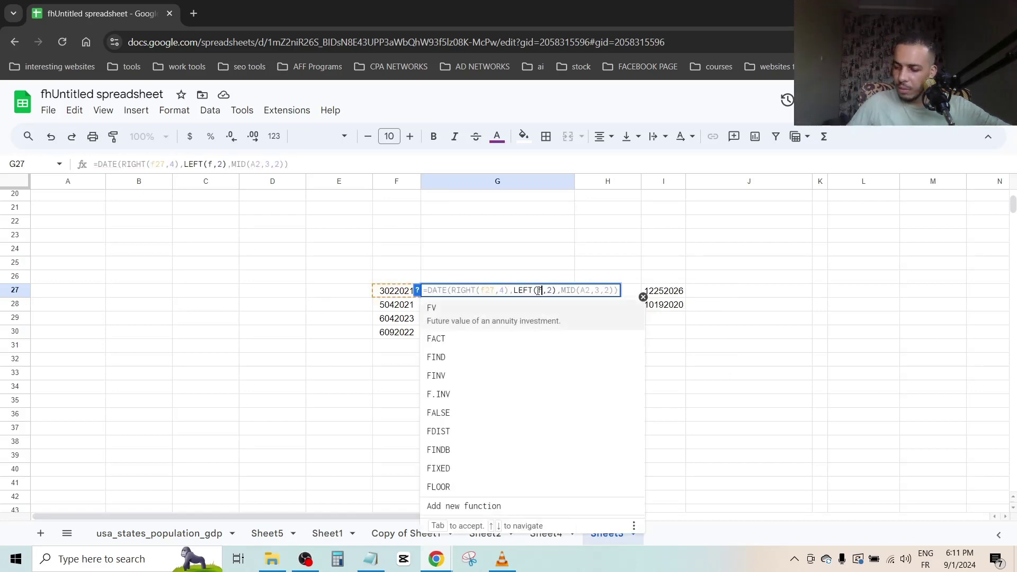
pyautogui.doubleClick(591, 290)
pyautogui.write('f')
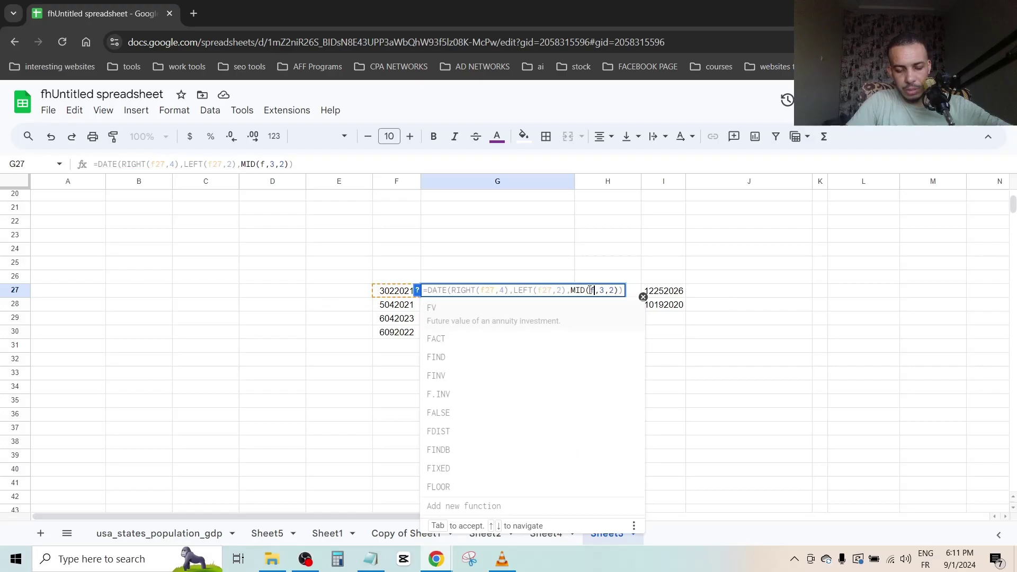
pyautogui.write('27')
pyautogui.click(592, 347)
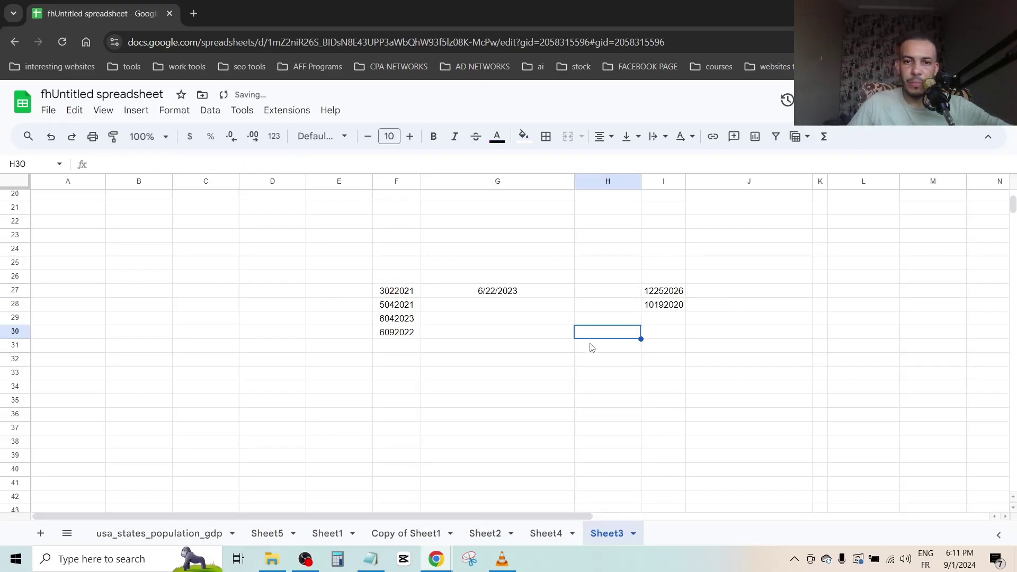
# Step: Put G27's =DATE(RIGHT(F27,4),LEFT(F27,2),MID(F27,3,2)) formula into edit mode
pyautogui.doubleClick(471, 295)
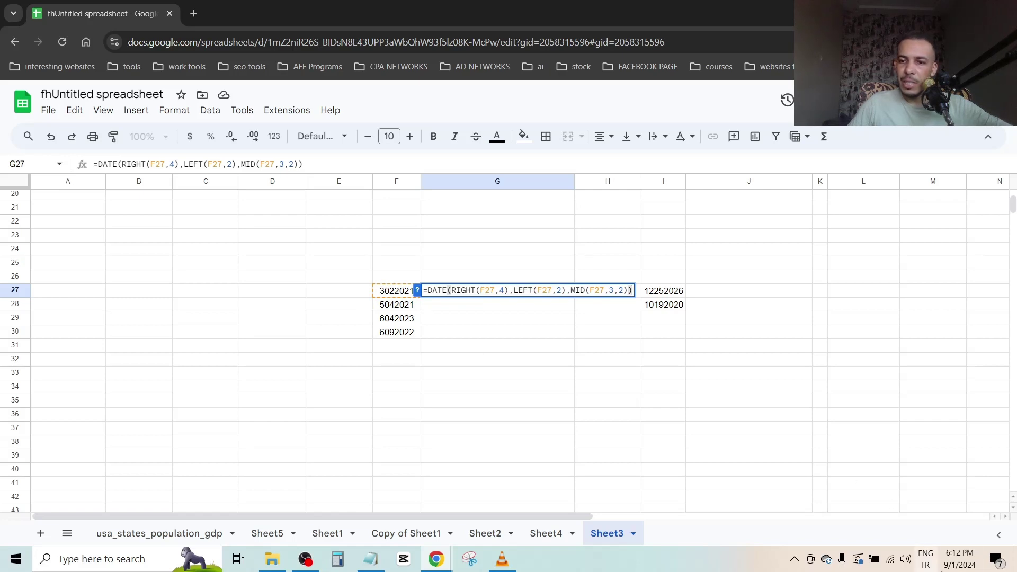
pyautogui.moveTo(945, 569)
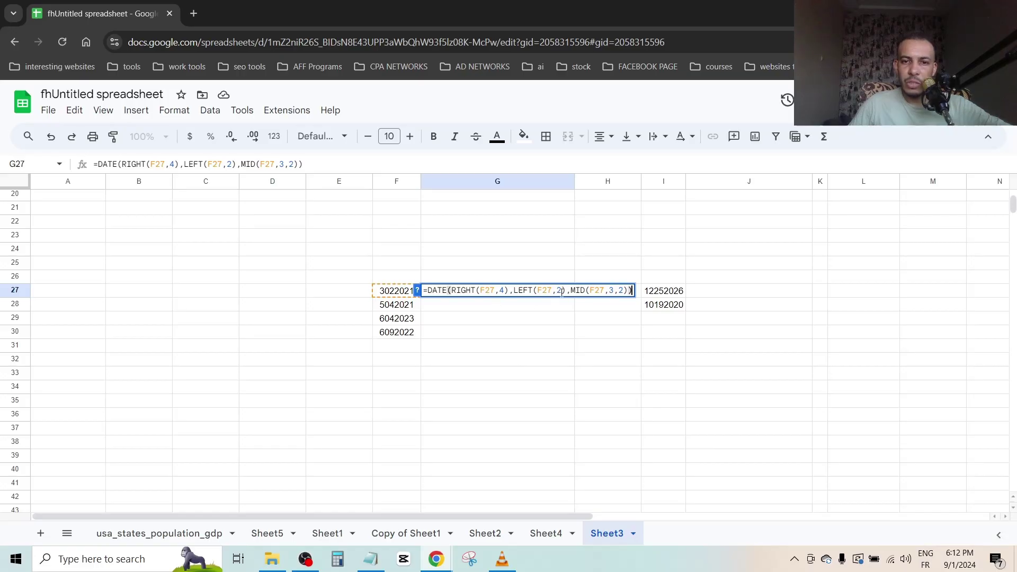
# Step: Change LEFT(F27,2) to LEFT(F27,1) so the month uses one character
pyautogui.write('1')
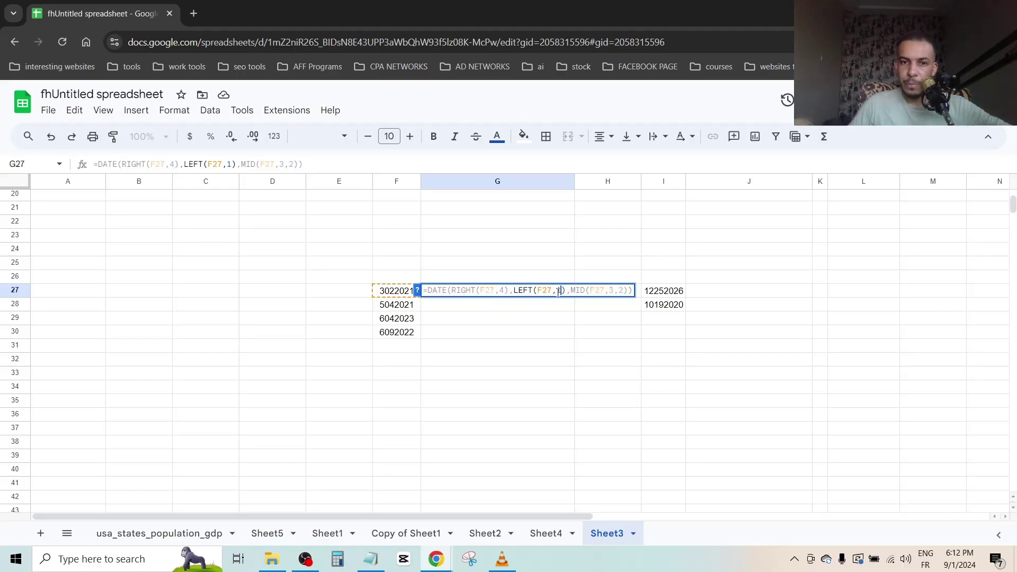
# Step: Change MID(F27,3,2) to MID(F27,2,2) so G27 shows 3/2/2021
pyautogui.click(614, 291)
pyautogui.press('BackSpace')
pyautogui.write('2')
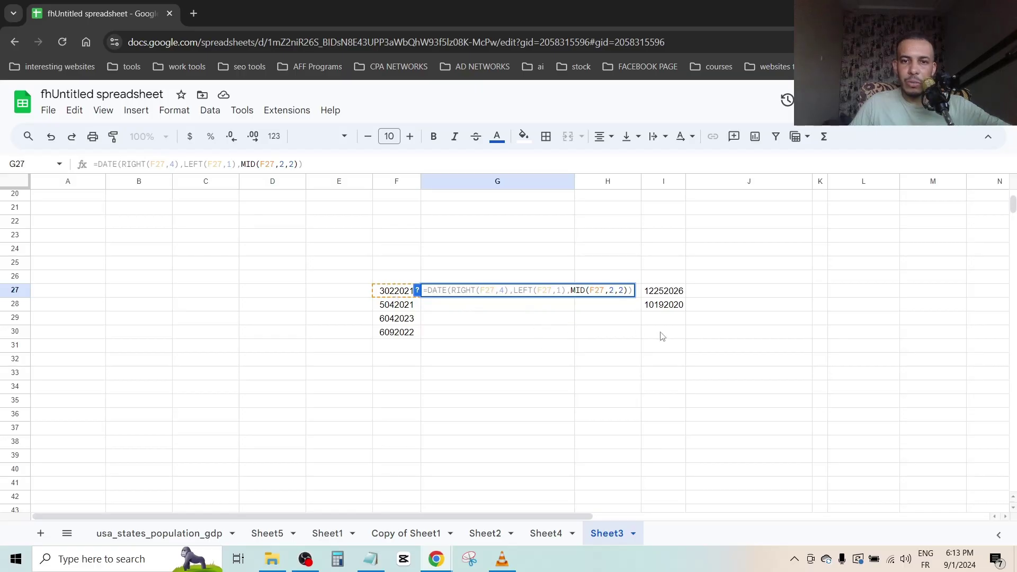
pyautogui.press('Return')
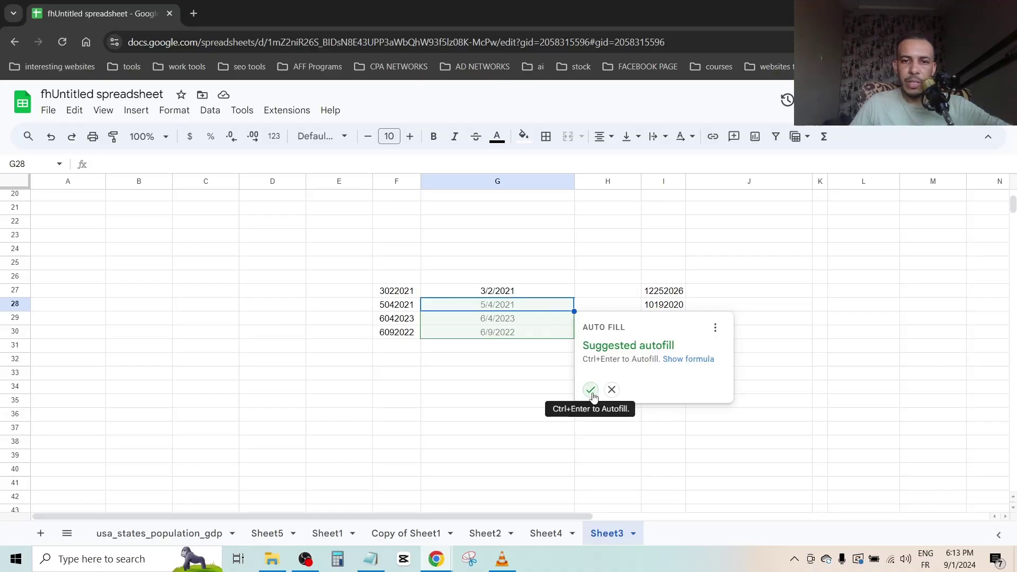
# Step: Decline autofill and fill G27's formula down to G30, giving 5/4/2021, 6/4/2023, 6/9/2022
pyautogui.click(612, 391)
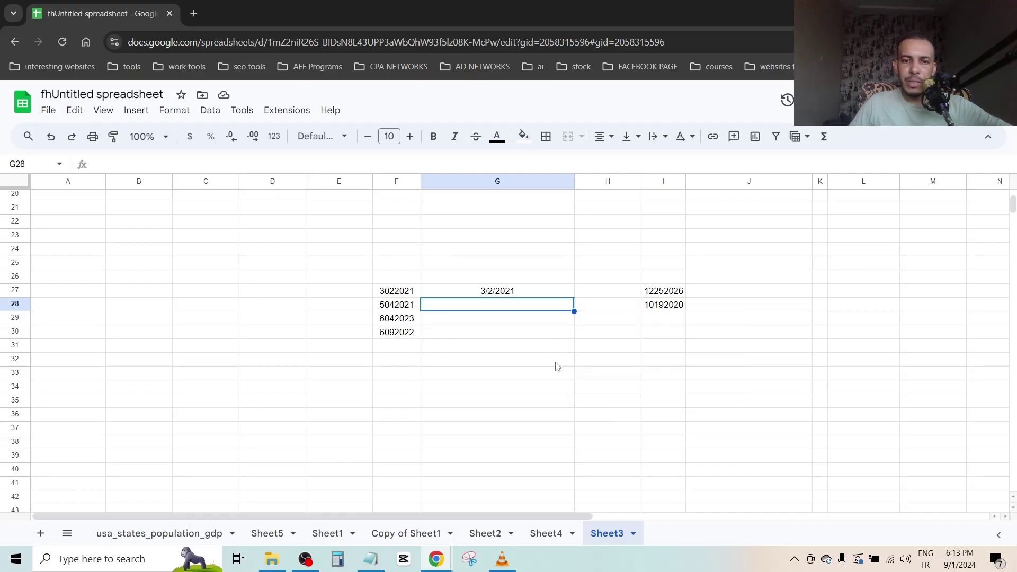
pyautogui.click(547, 295)
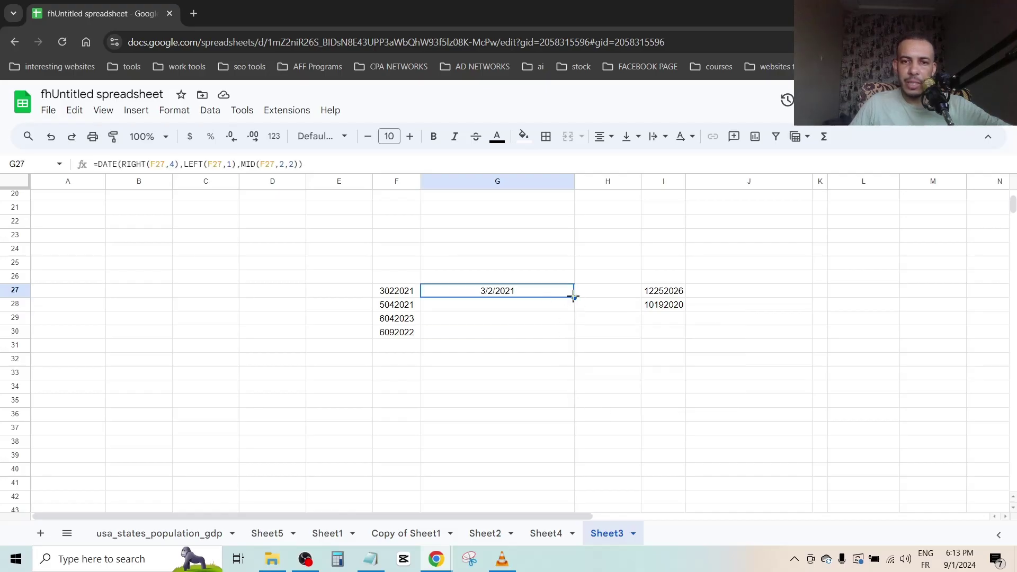
pyautogui.moveTo(575, 298); pyautogui.dragTo(572, 332)
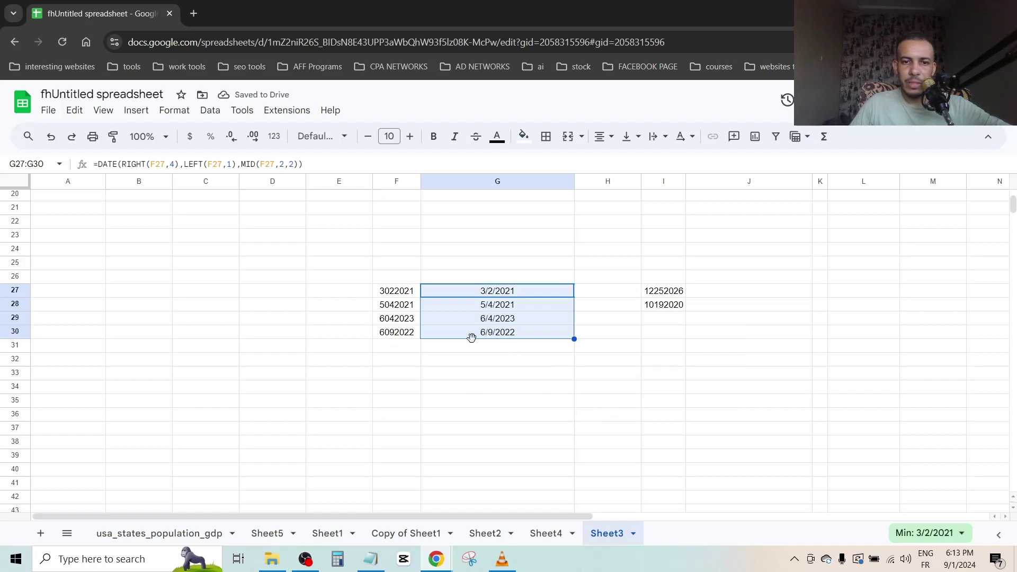
pyautogui.click(529, 336)
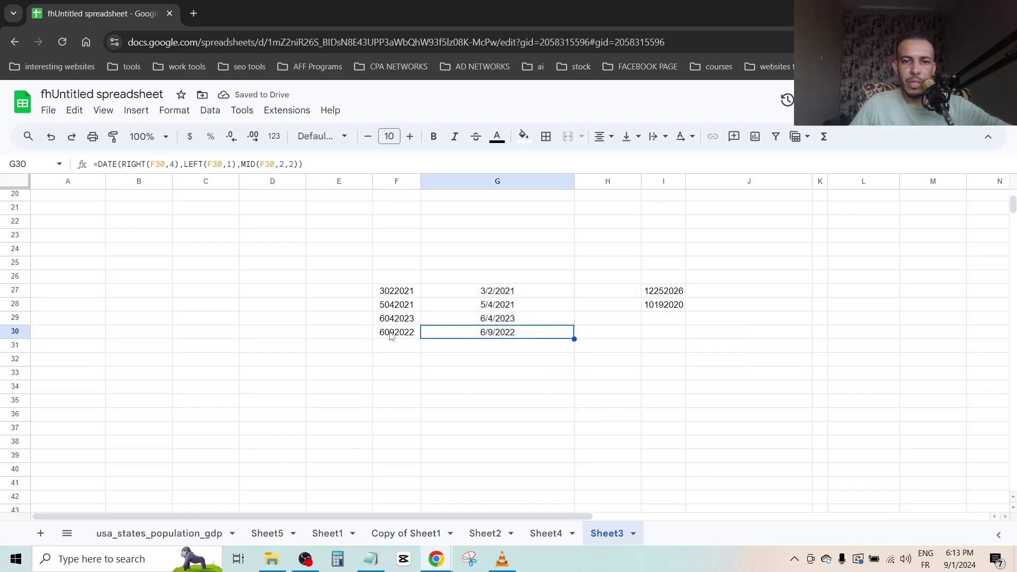
pyautogui.press('Up')
pyautogui.press('Up')
pyautogui.press('Up')
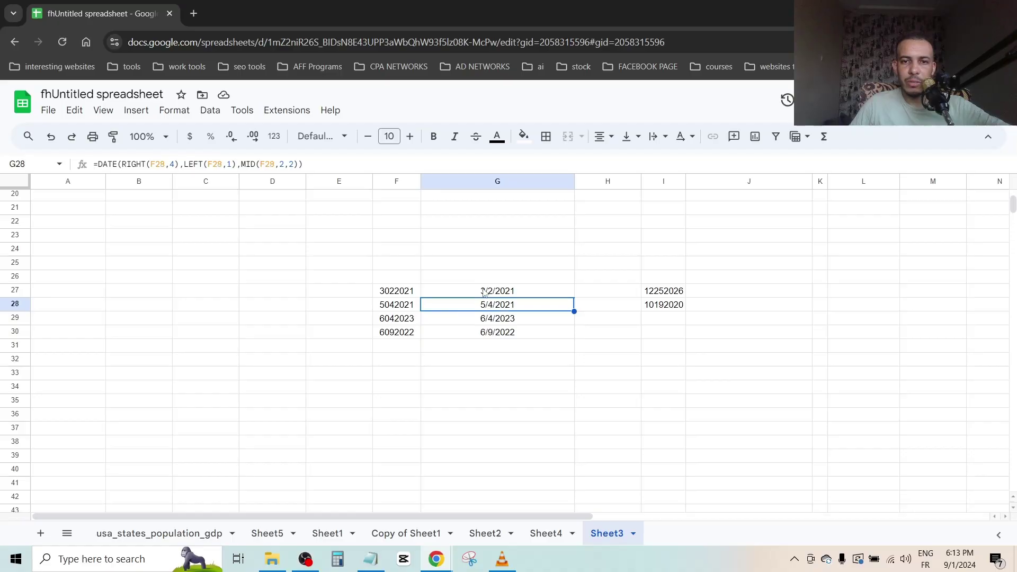
pyautogui.click(683, 349)
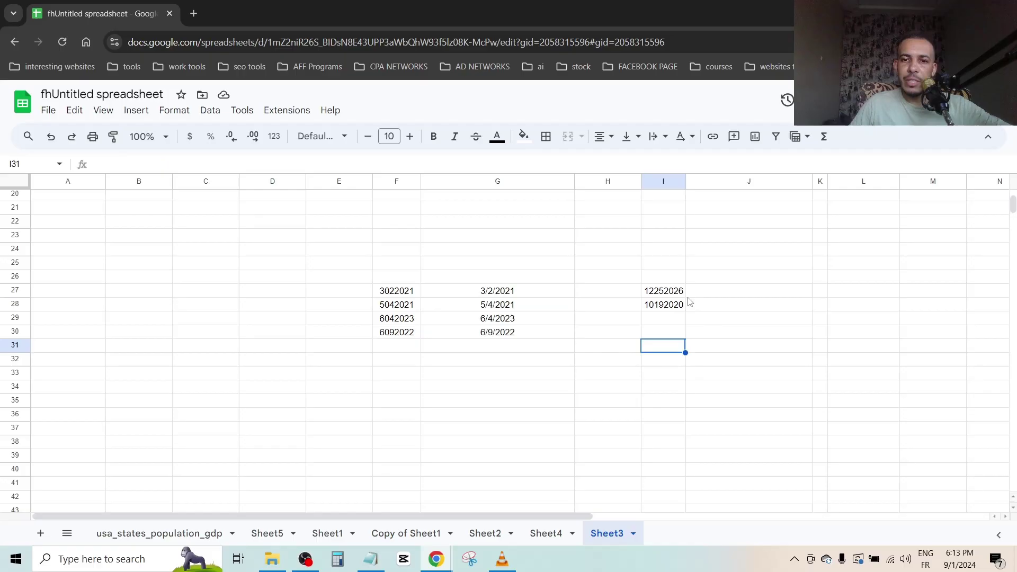
# Step: Paste the saved A2-based DATE formula from Notepad into J27, beside I27's 12252026
pyautogui.click(704, 295)
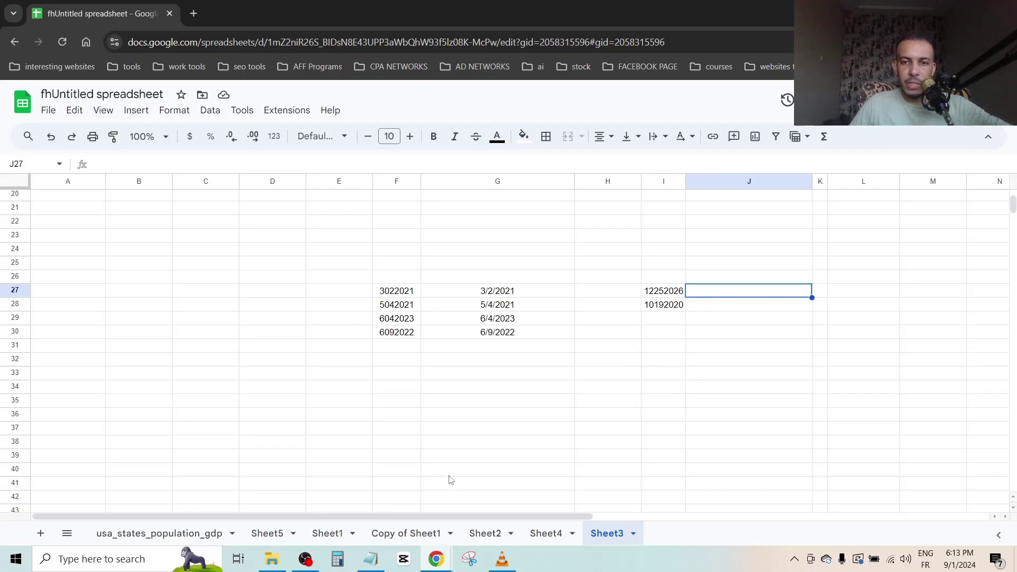
pyautogui.click(373, 560)
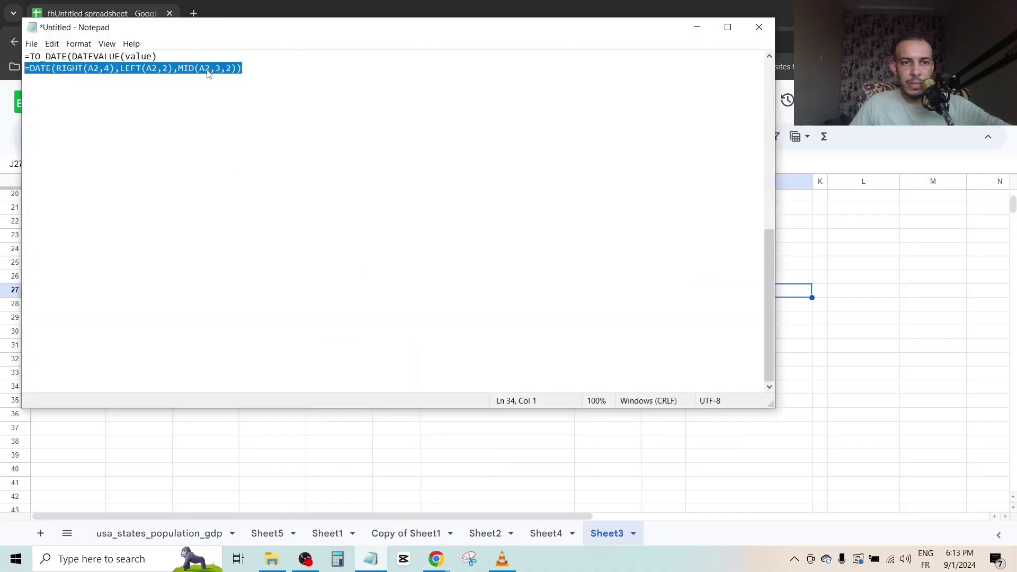
pyautogui.click(698, 27)
pyautogui.rightClick(765, 293)
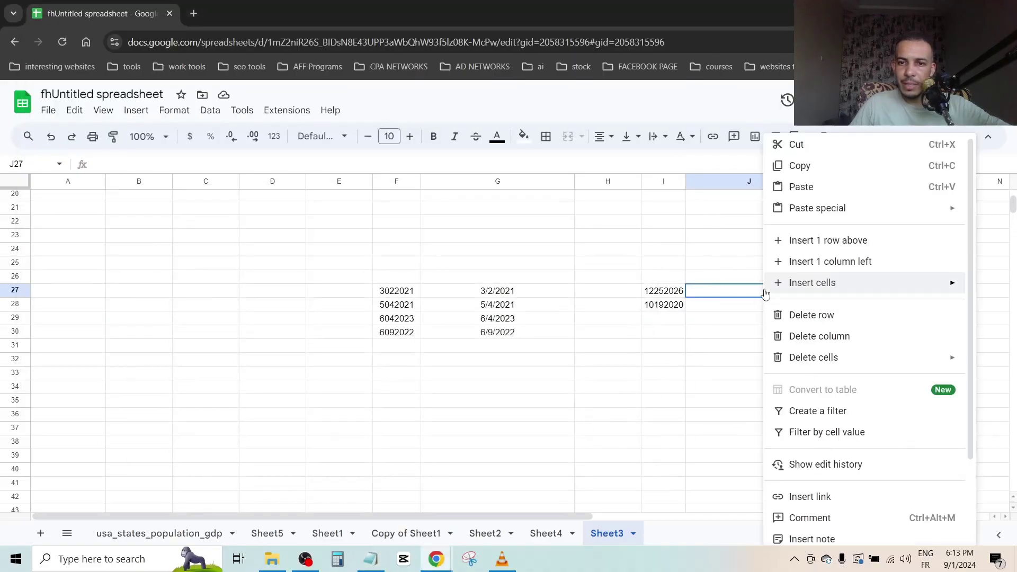
pyautogui.click(801, 186)
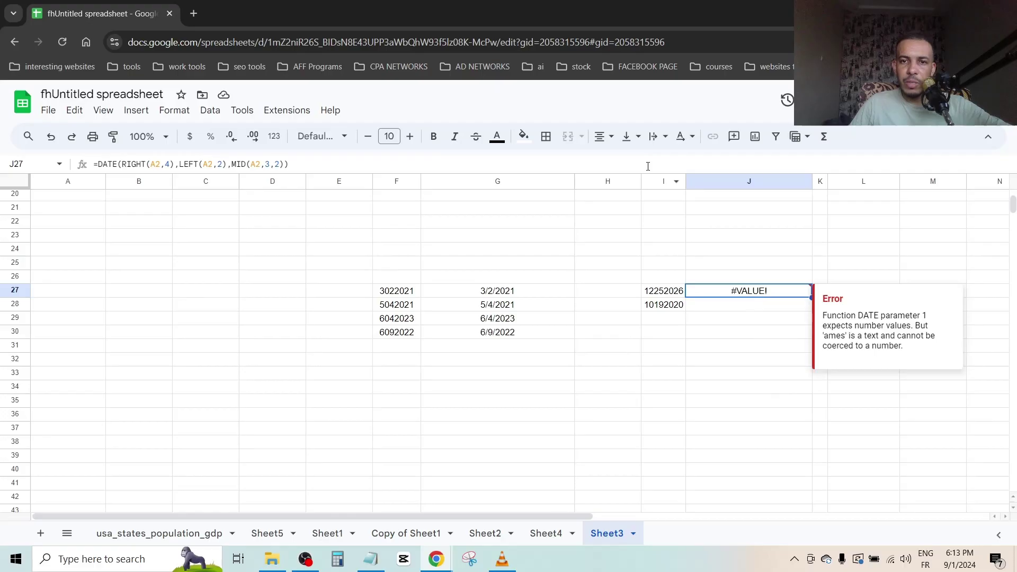
pyautogui.click(668, 290)
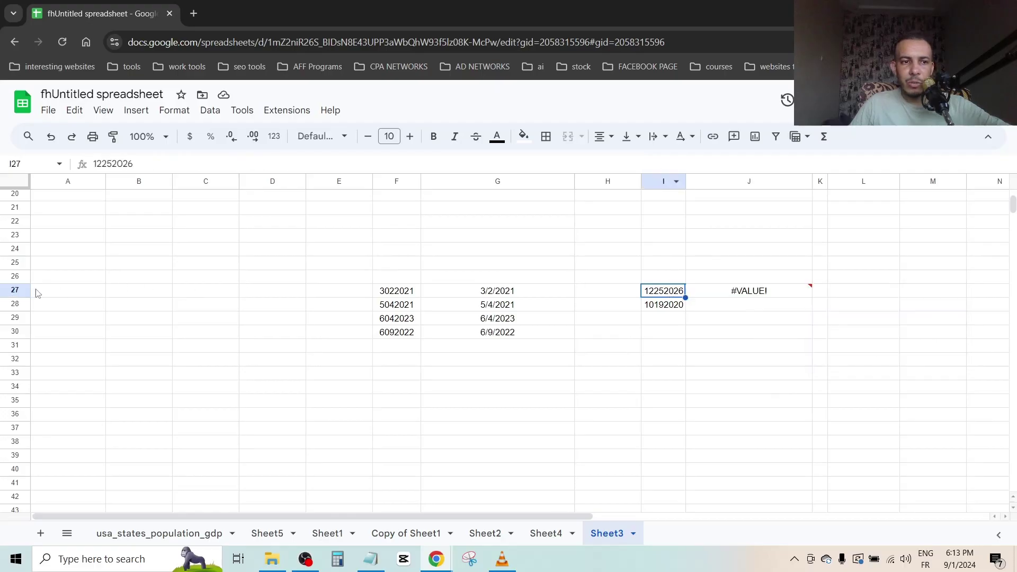
# Step: Replace the A2 references in J27's RIGHT, LEFT and MID with I27
pyautogui.doubleClick(753, 291)
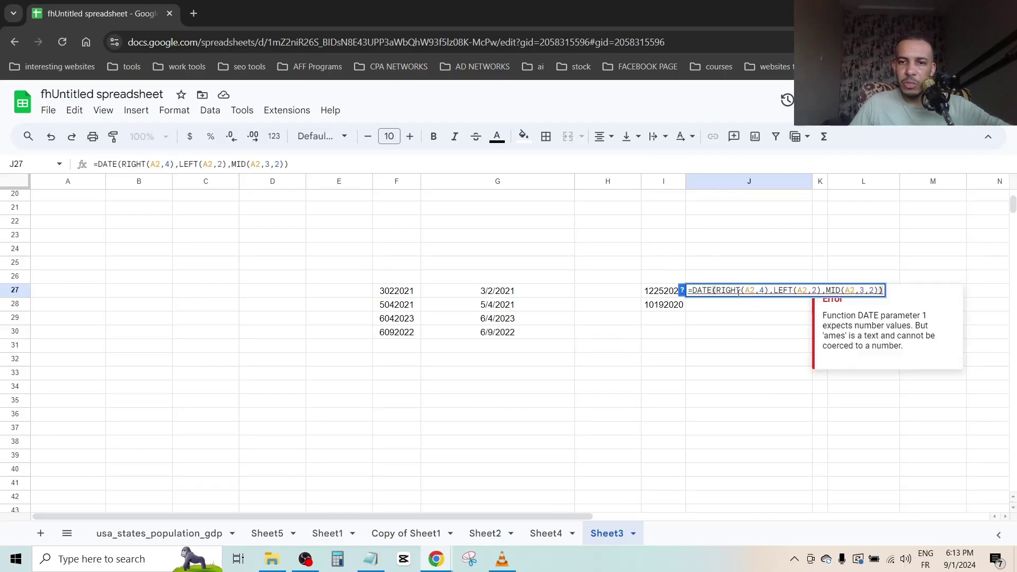
pyautogui.doubleClick(750, 290)
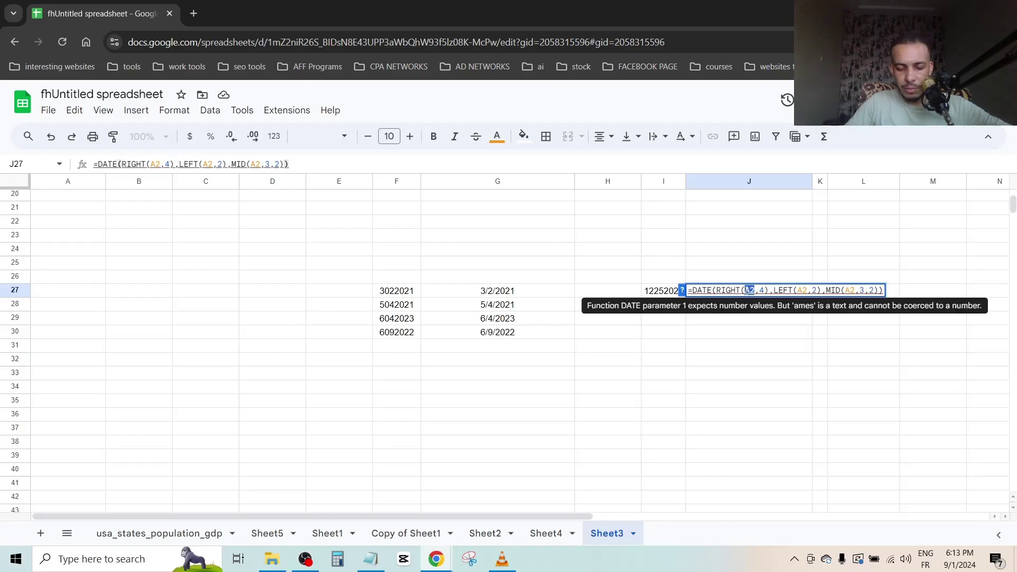
pyautogui.click(663, 290)
pyautogui.click(809, 291)
pyautogui.doubleClick(808, 291)
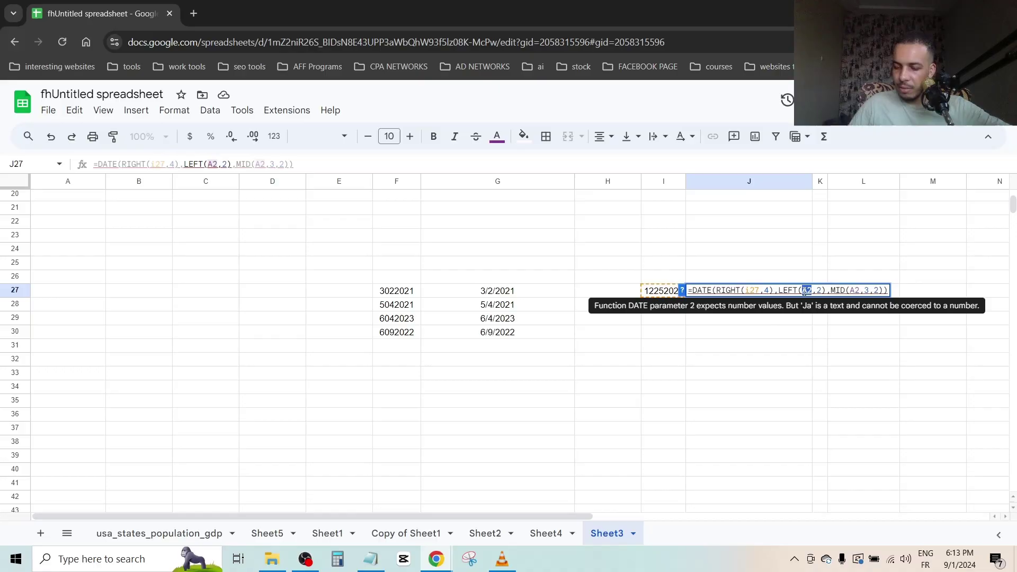
pyautogui.write('I27')
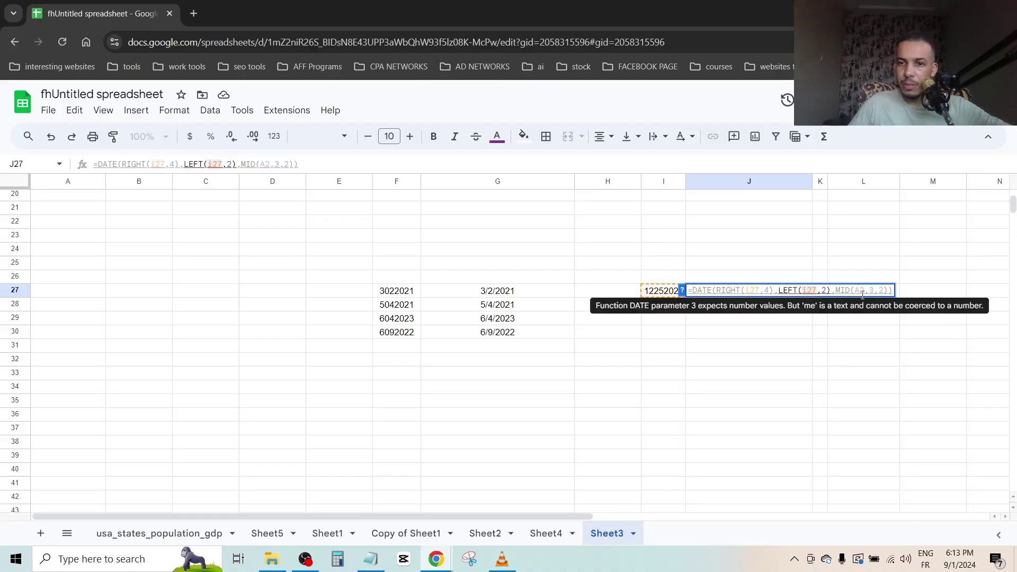
pyautogui.doubleClick(859, 291)
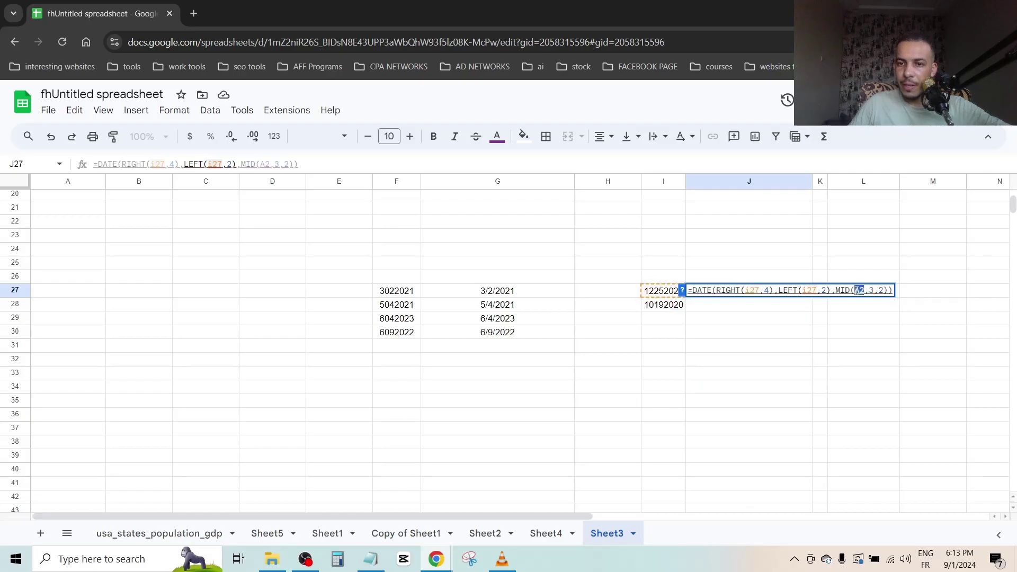
pyautogui.write('i27')
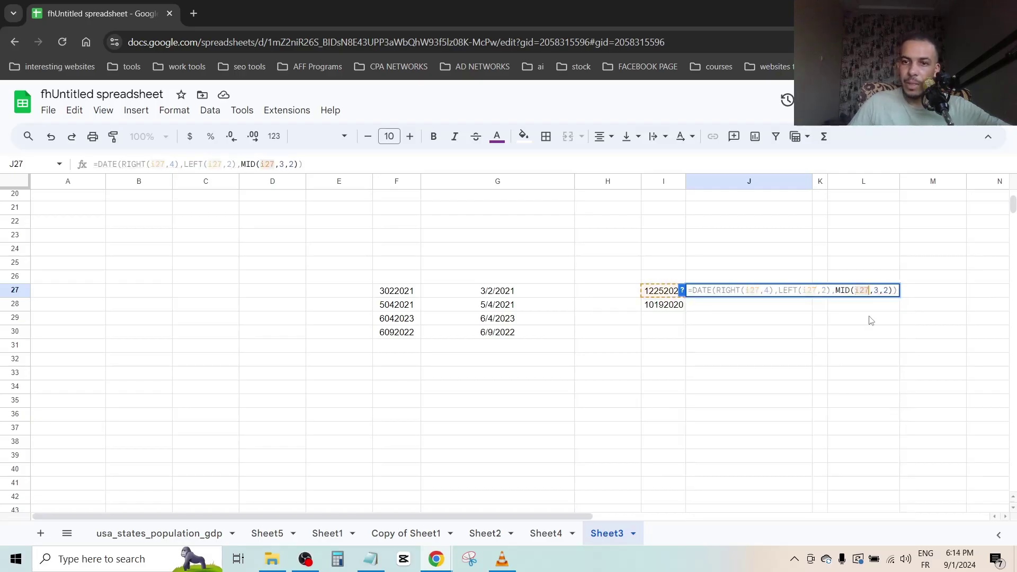
pyautogui.click(855, 362)
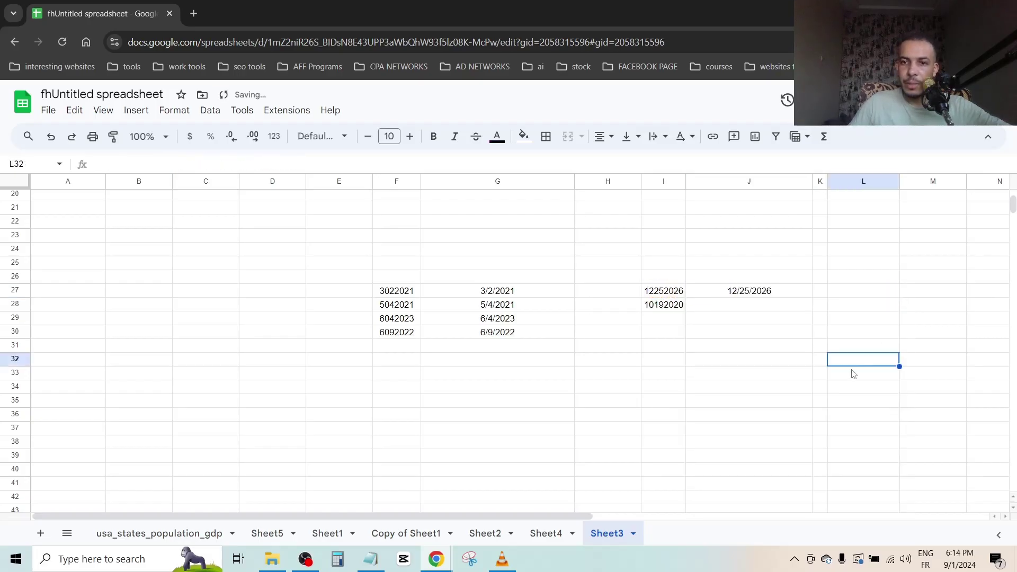
# Step: Recheck J27's formula, confirming it returns 12/25/2026
pyautogui.click(765, 296)
pyautogui.press('Return')
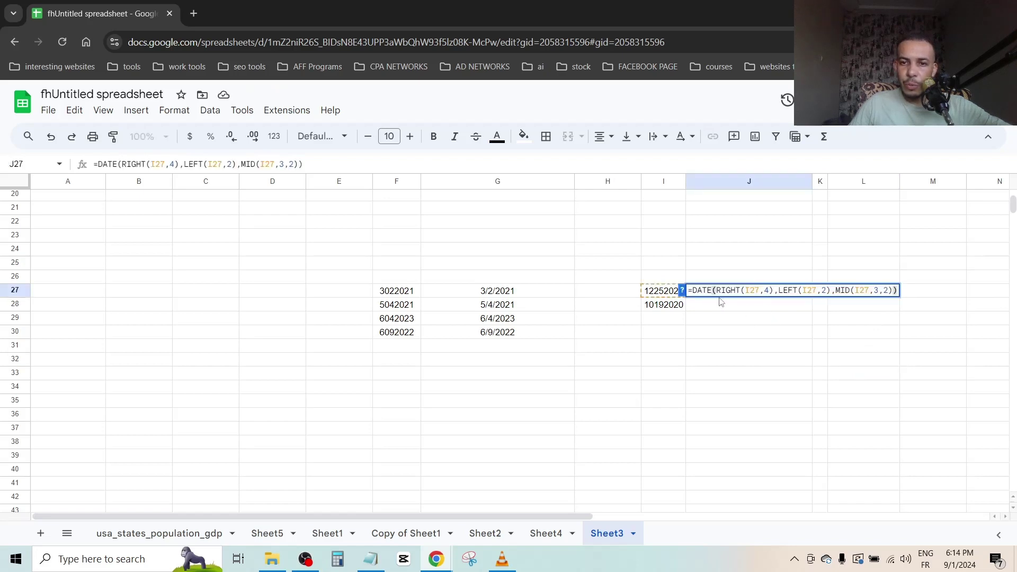
pyautogui.press('Return')
pyautogui.press('Down')
pyautogui.press('Down')
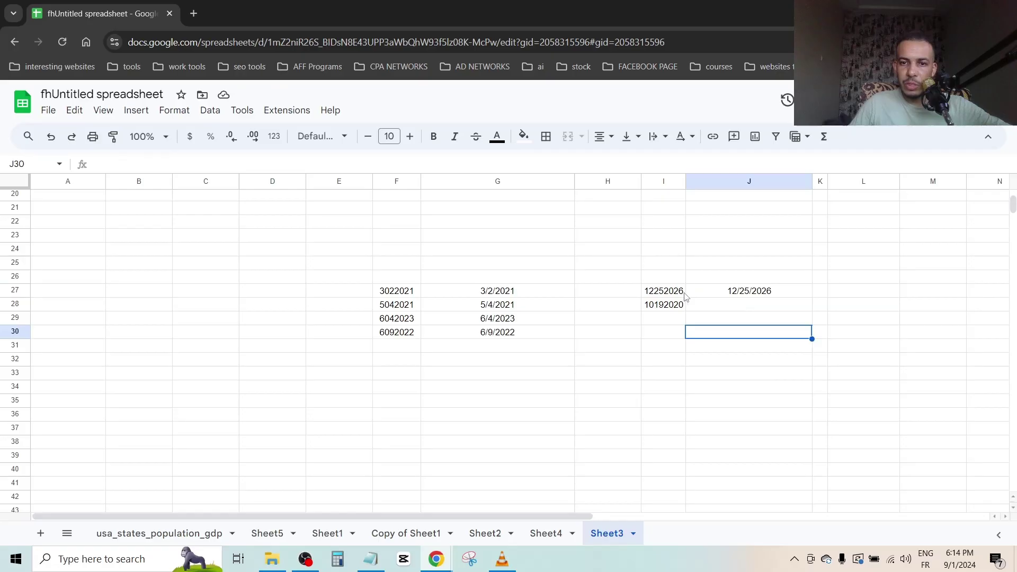
pyautogui.click(756, 294)
pyautogui.press('Return')
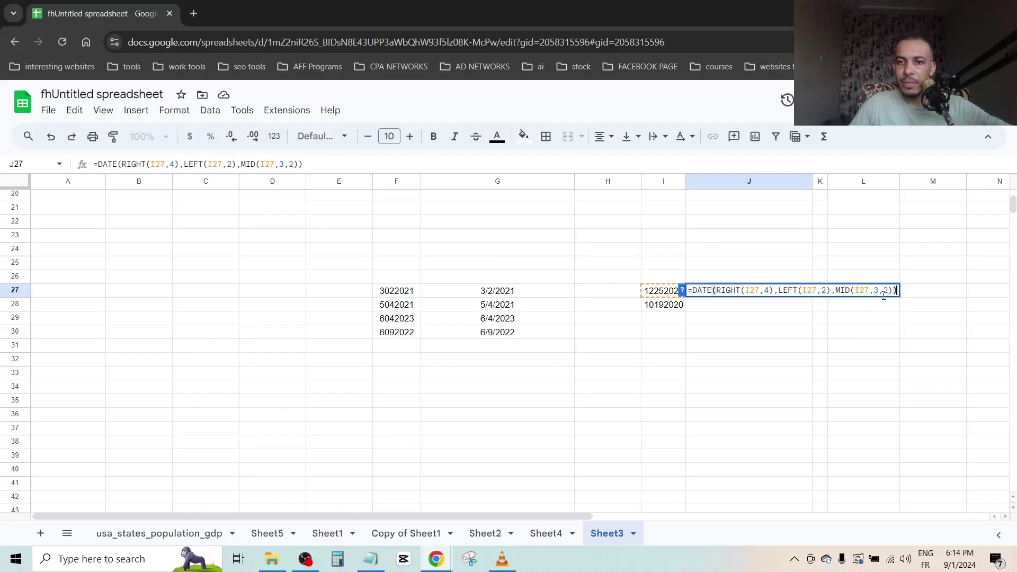
pyautogui.click(879, 324)
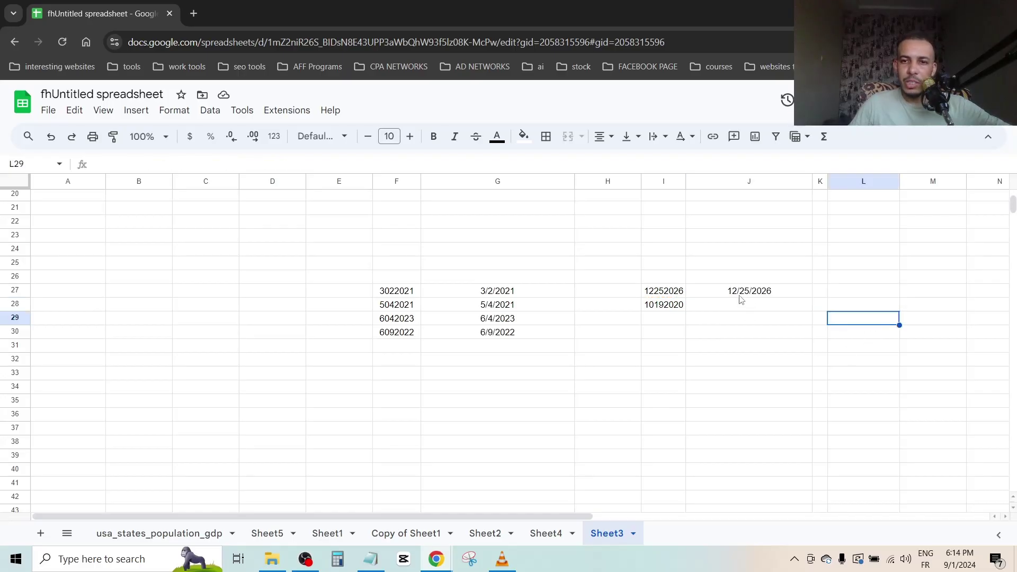
# Step: Fill J27's formula down into J28, turning 10192020 into 10/19/2020
pyautogui.click(797, 294)
pyautogui.moveTo(812, 298); pyautogui.dragTo(811, 309)
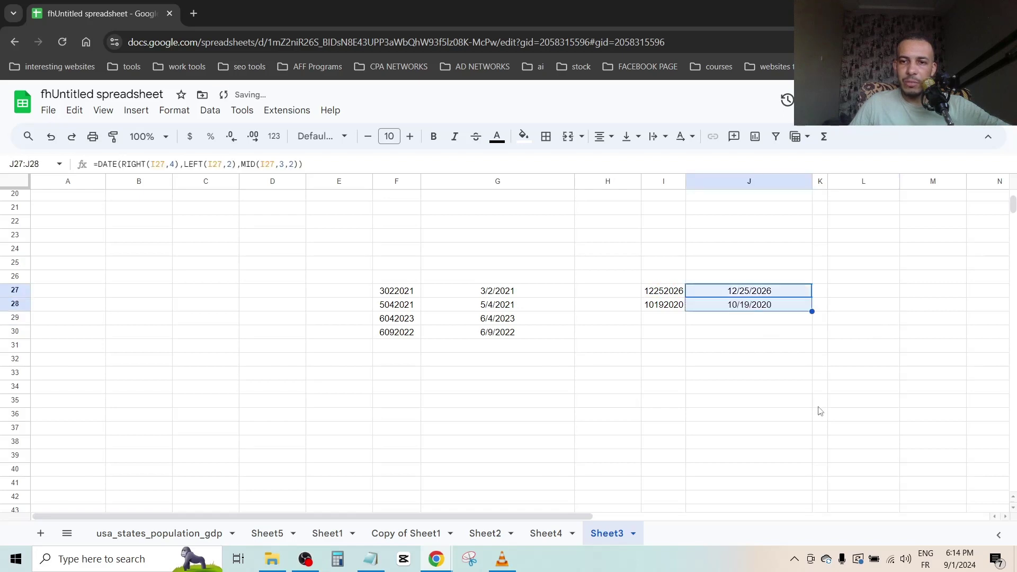
pyautogui.click(755, 333)
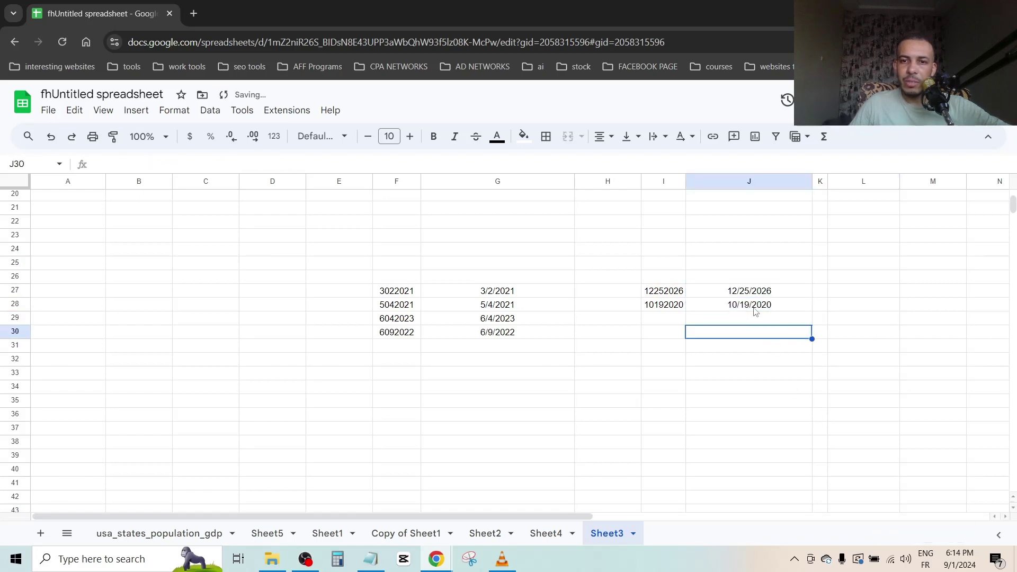